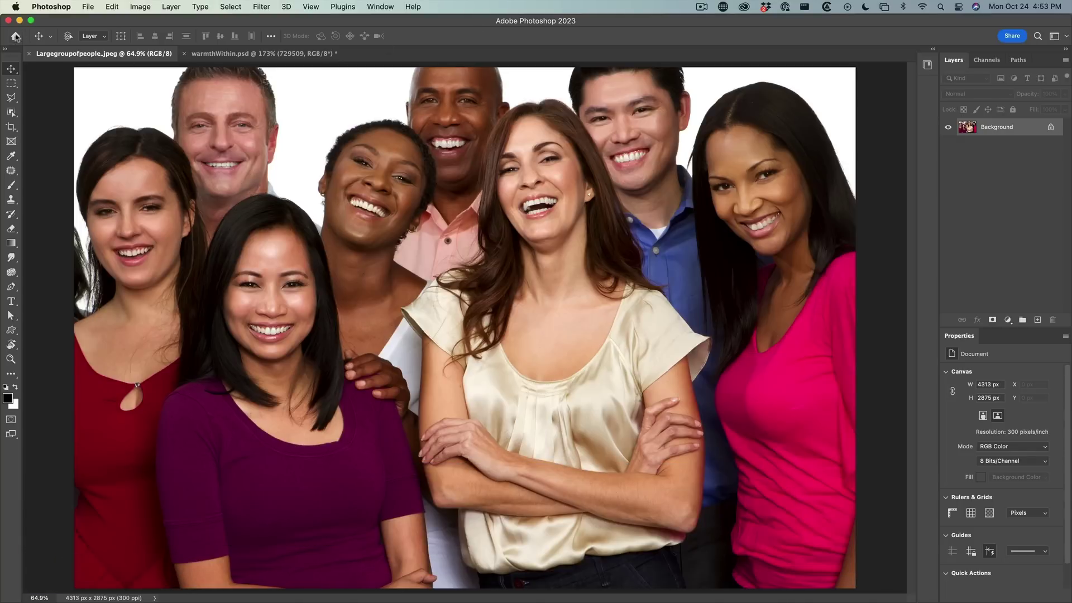
- Make the Object Selection Tool active and turn on Show All Objects to preview detected objects
click(10, 113)
right_click(11, 114)
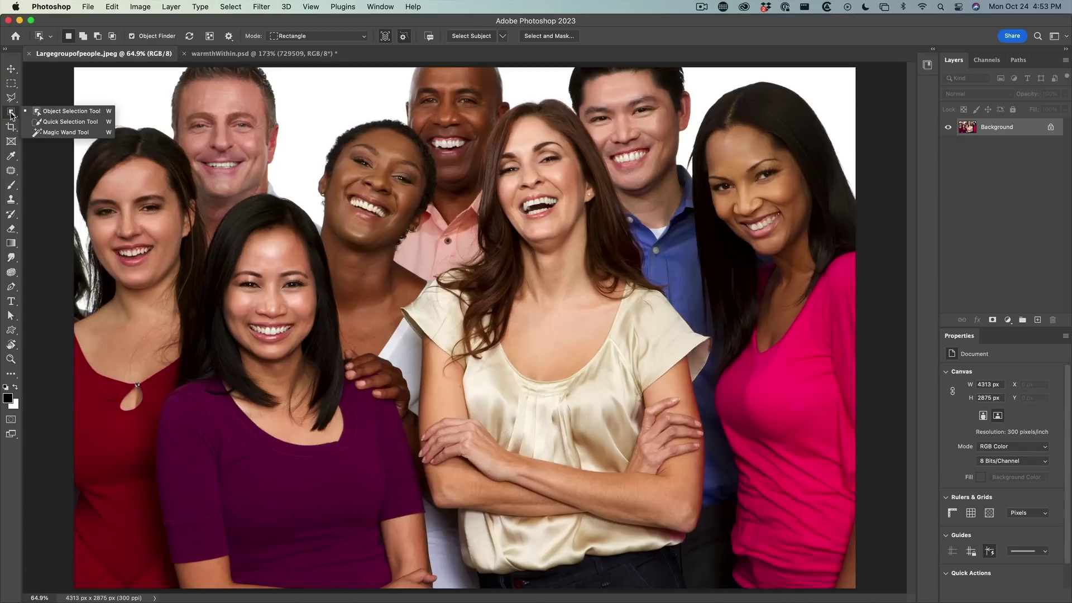
click(61, 116)
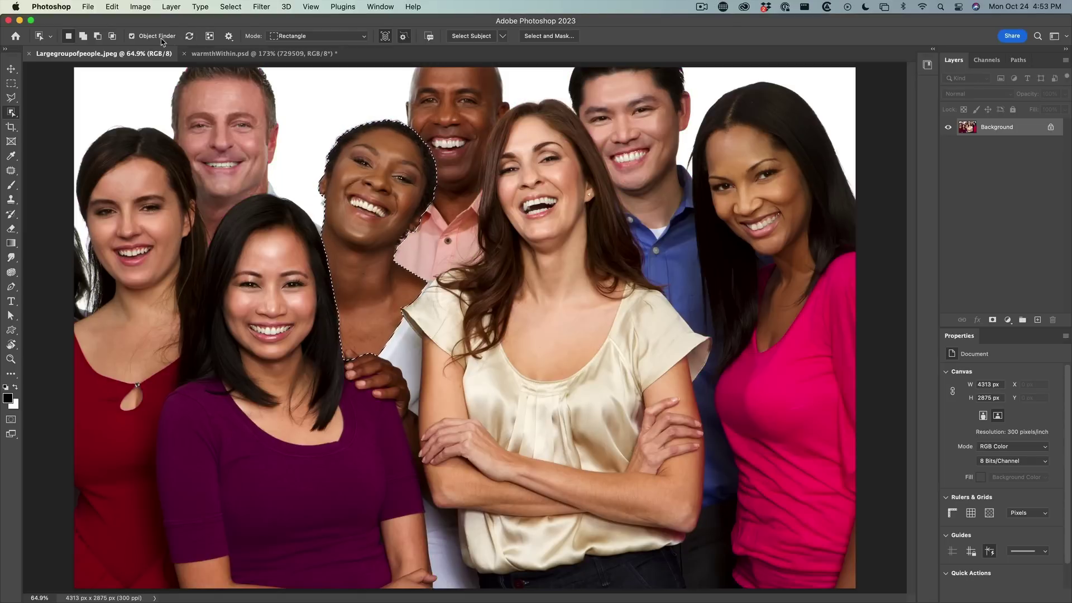
click(210, 37)
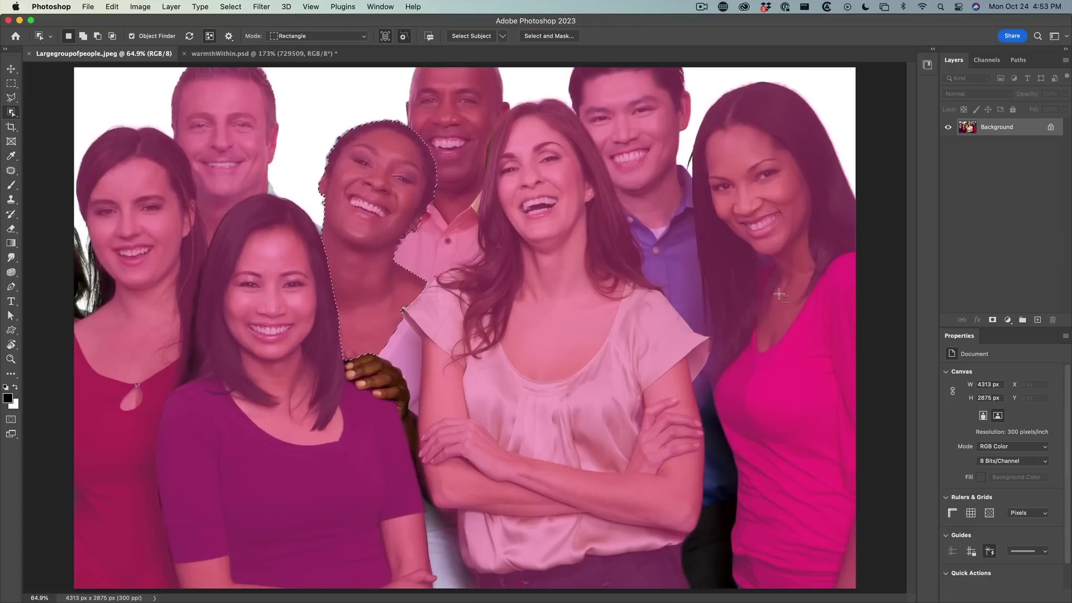
- Hide the detected-objects overlay and box-select the pink shirt of the far-right woman
click(210, 37)
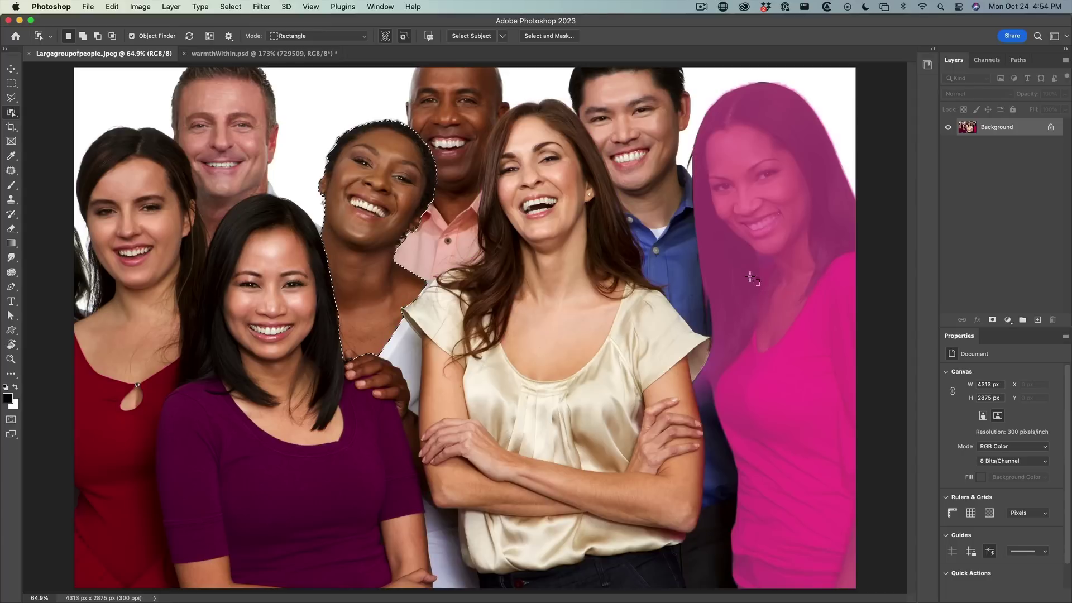
drag(711, 242, 899, 592)
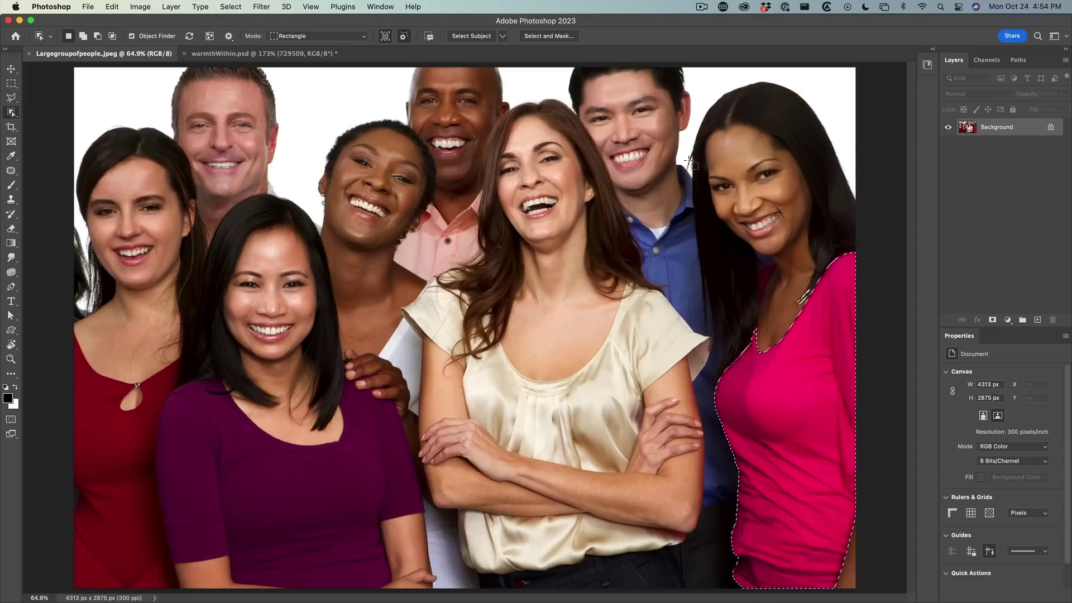
- In Select and Mask, subtract the shoulder and nearby hair with rectangle Object Selection boxes
click(543, 36)
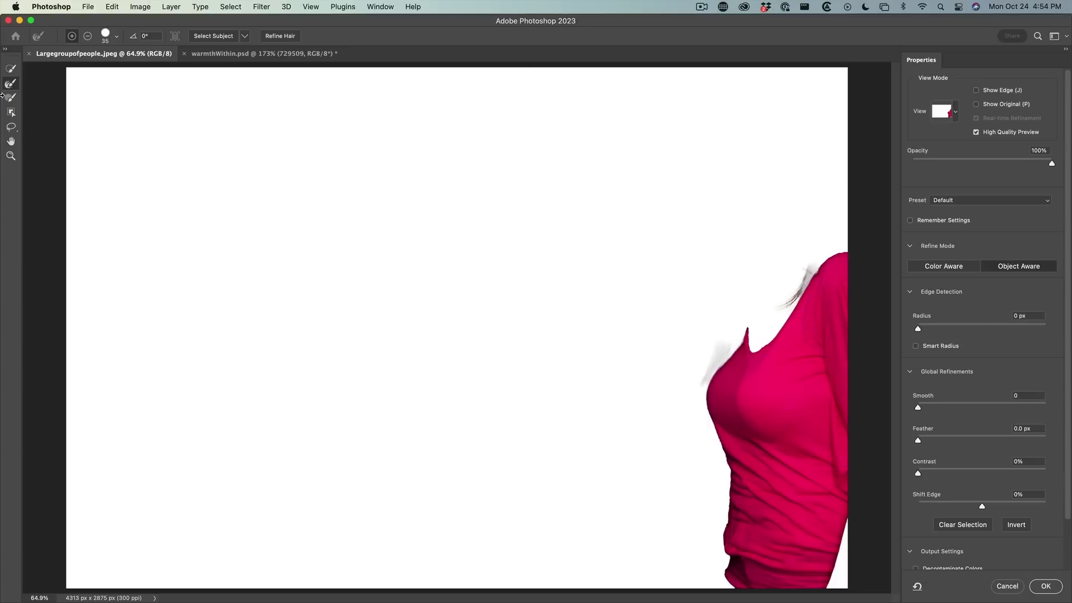
click(10, 112)
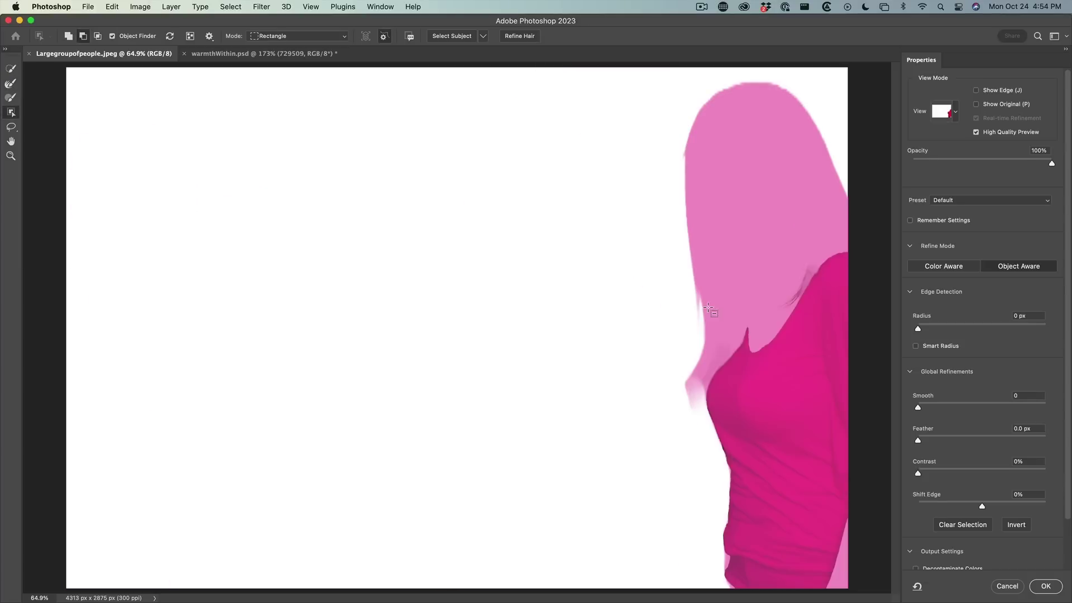
drag(687, 308, 740, 382)
drag(784, 242, 819, 317)
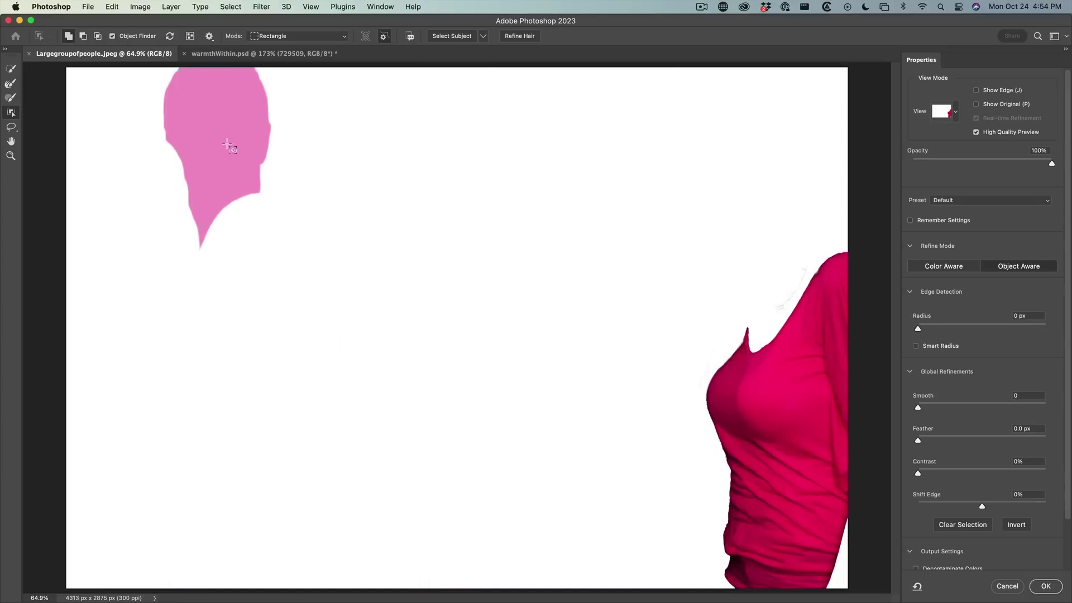
- Switch Object Selection to Lasso mode and subtract the remaining hair by outlining it
click(341, 38)
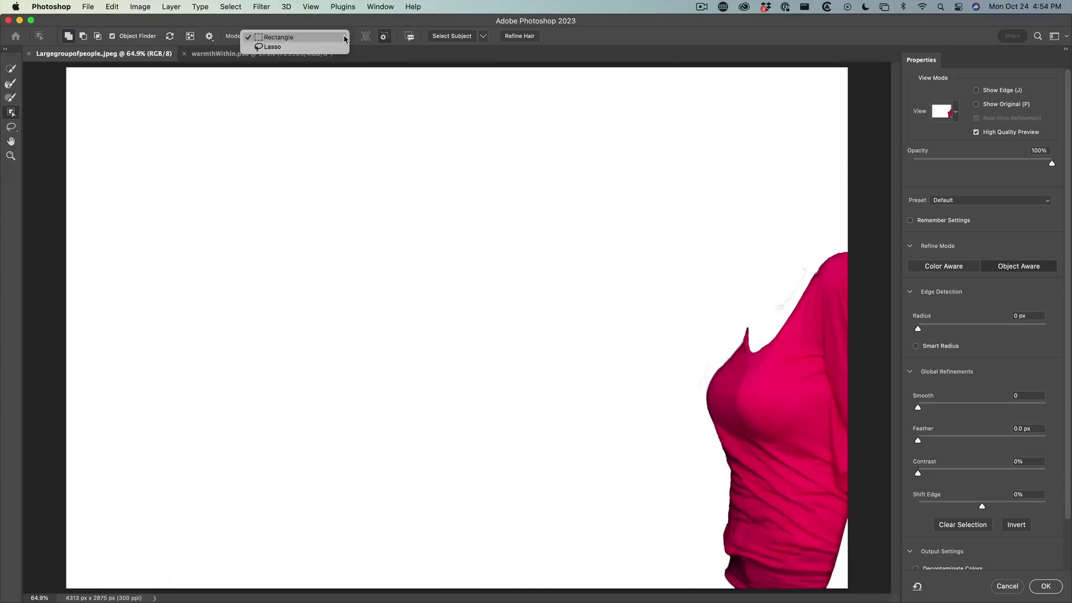
click(269, 46)
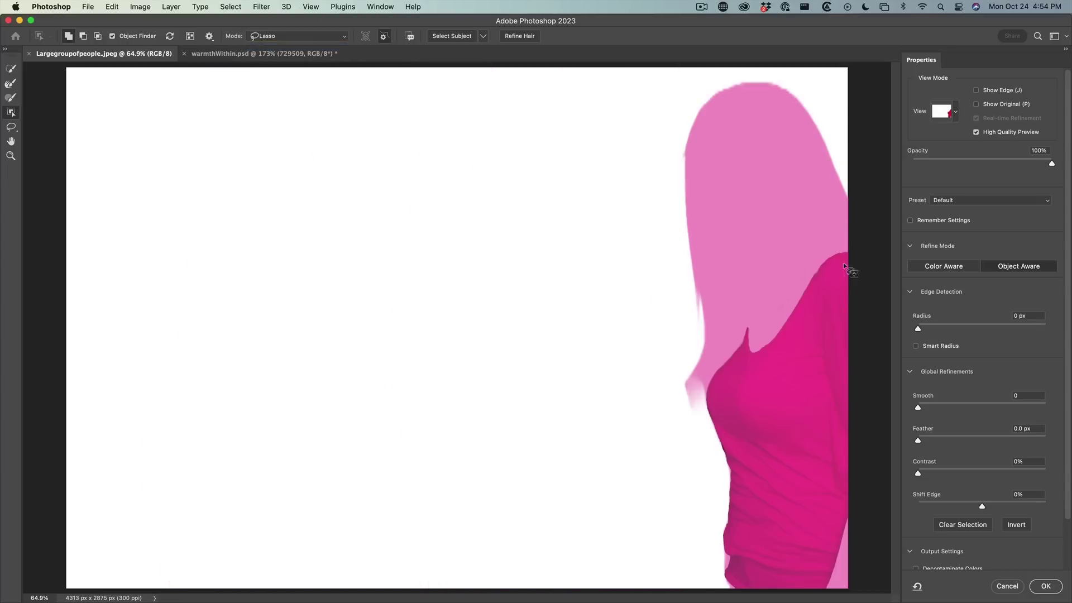
key(alt)
mouse_move(797, 247)
mouse_down()
mouse_move(761, 304)
mouse_move(786, 314)
mouse_up()
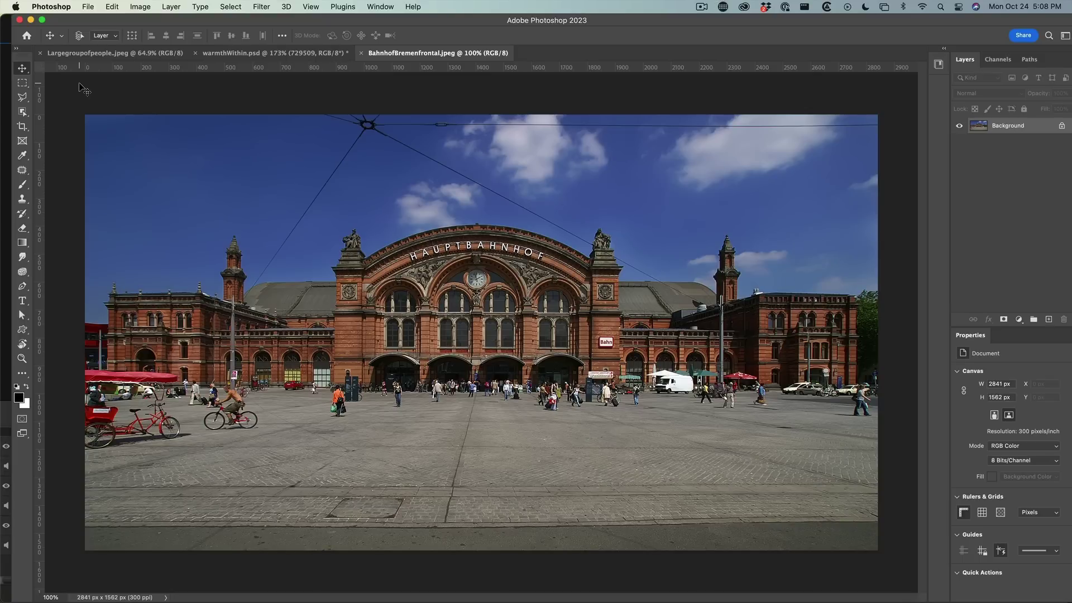
- Select the plaza, add a layer mask from it, and move the lake panorama below Layer 0
click(22, 112)
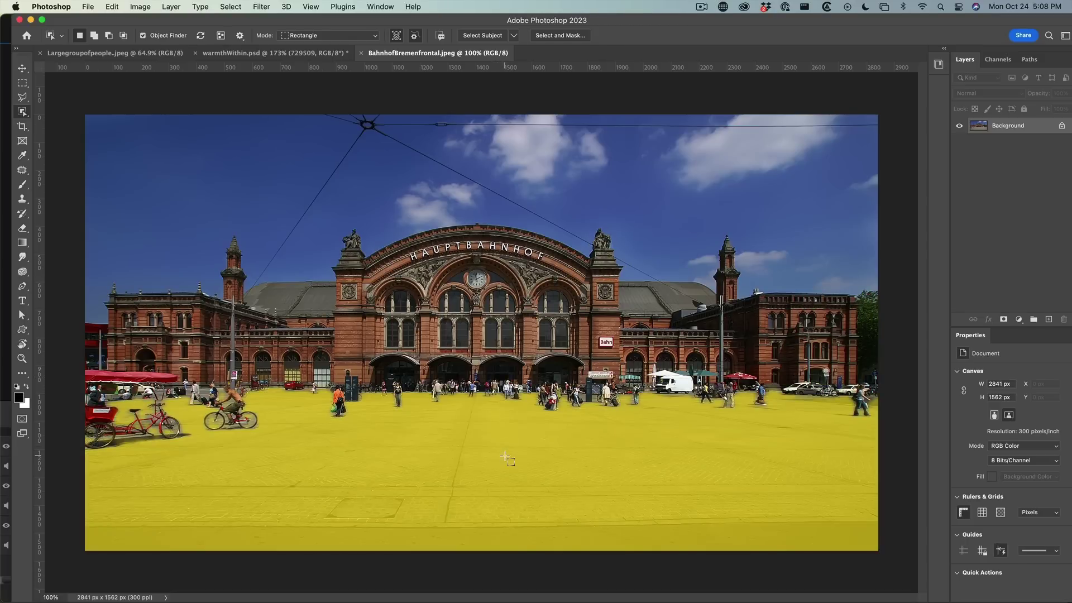
click(505, 457)
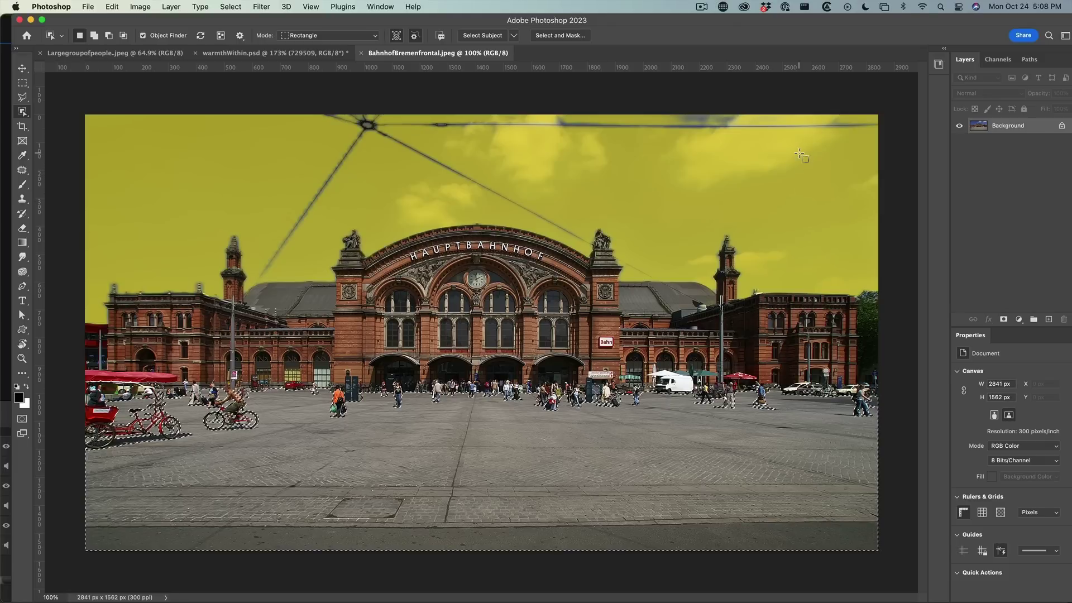
click(1004, 320)
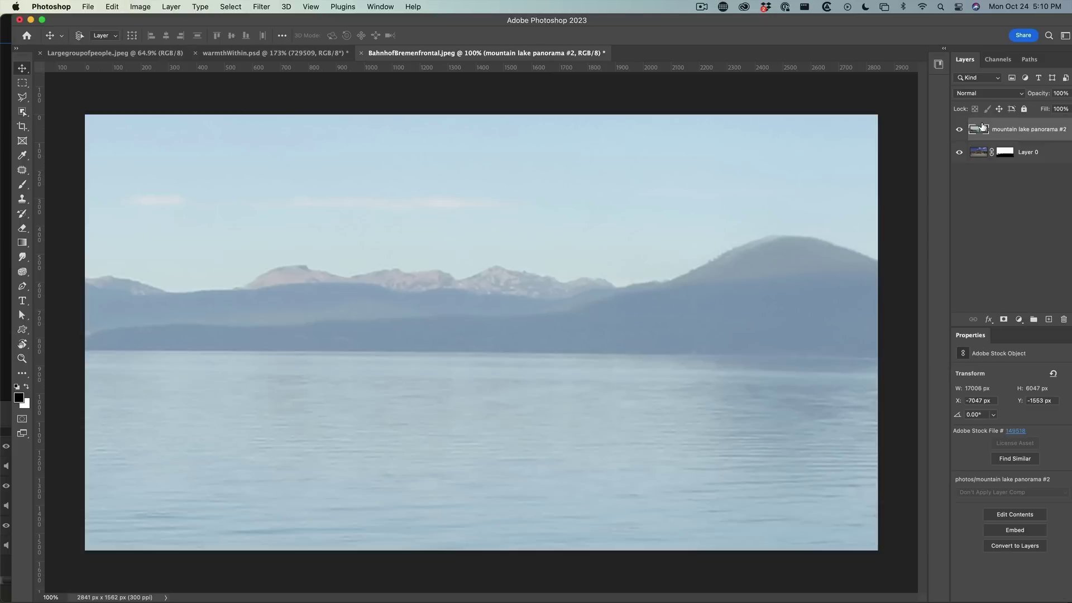
drag(980, 134, 982, 162)
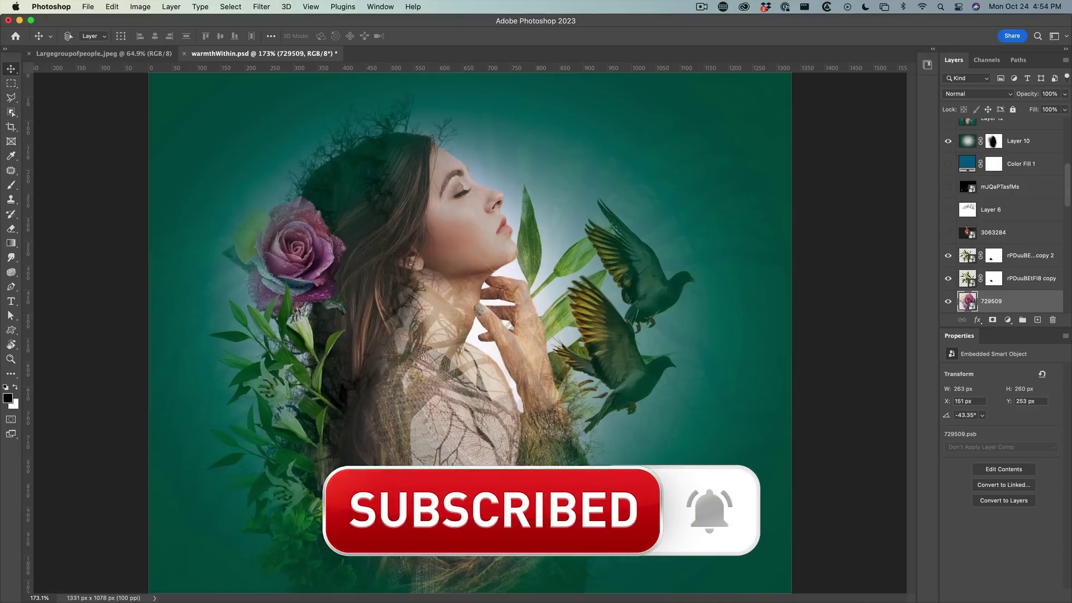
- Toggle rose layer 729509 off and on, then choose the Object Selection Tool from the flyout
scroll(1061, 225, down, 5)
scroll(1062, 224, down, 3)
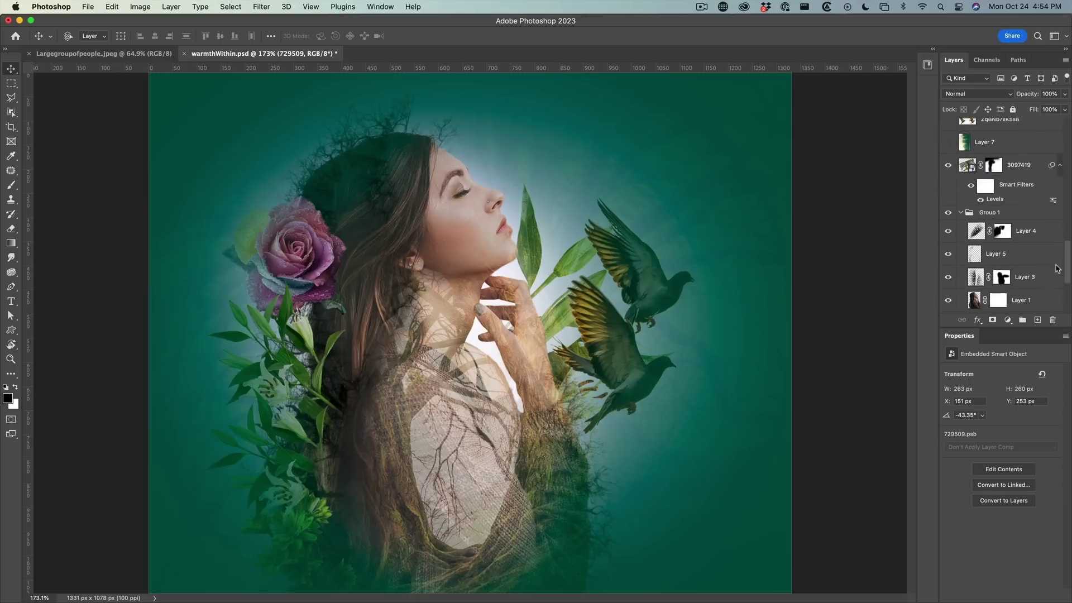
scroll(1056, 220, up, 5)
scroll(1055, 215, up, 2)
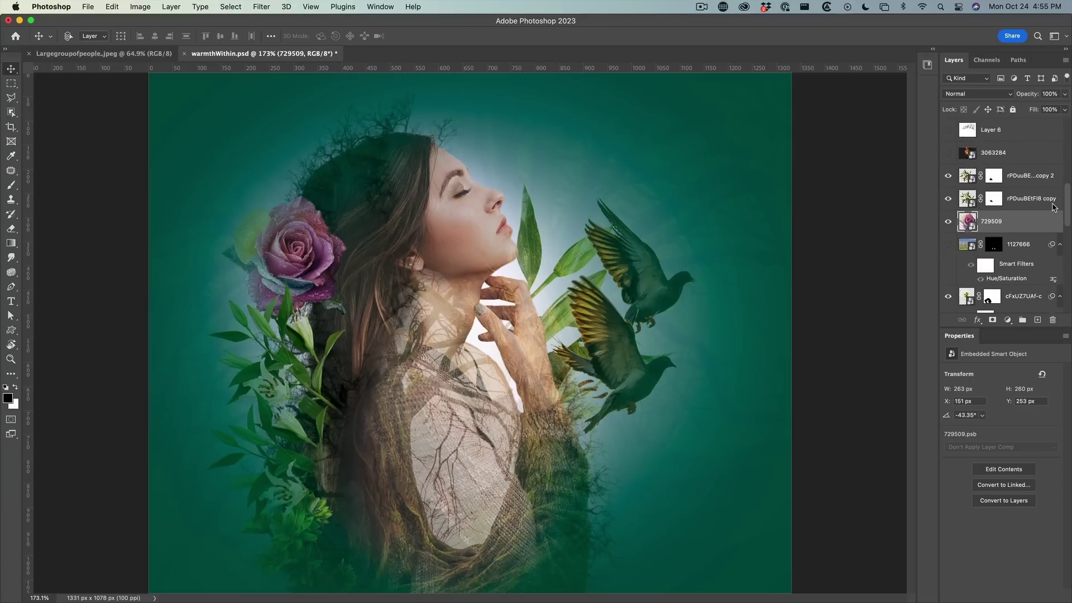
click(948, 222)
click(948, 222)
click(11, 112)
click(46, 115)
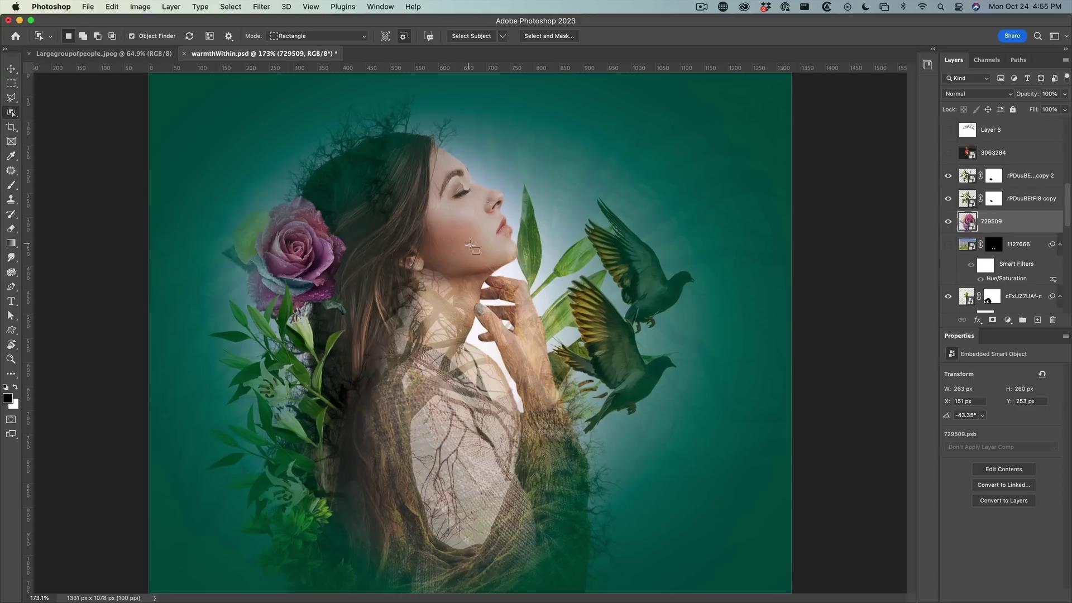
- After a failed box selection of the birds, enable Sample All Layers
drag(558, 168, 736, 450)
click(492, 237)
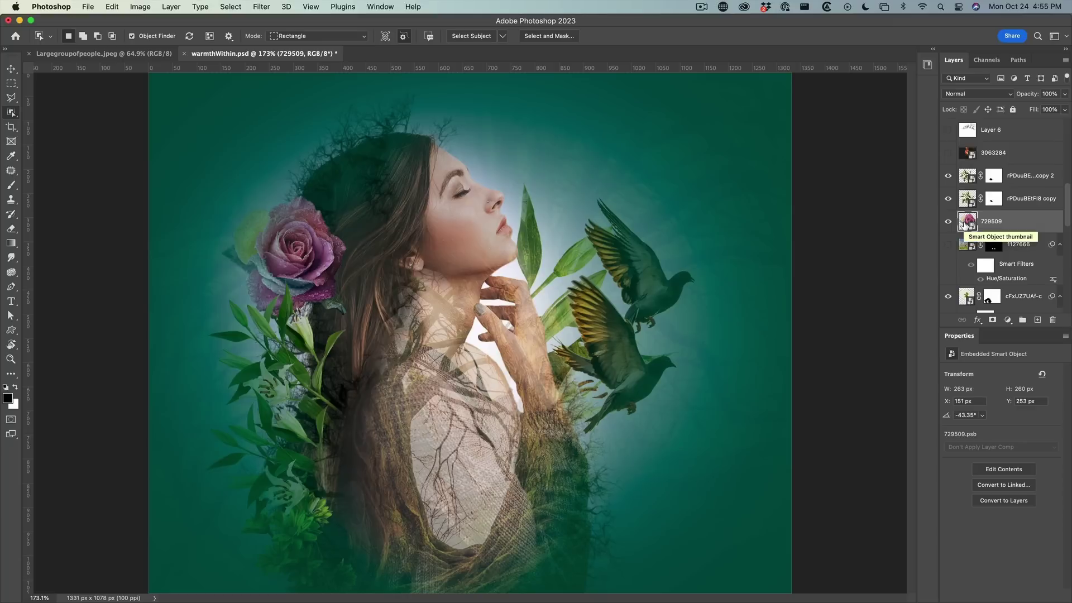
click(386, 36)
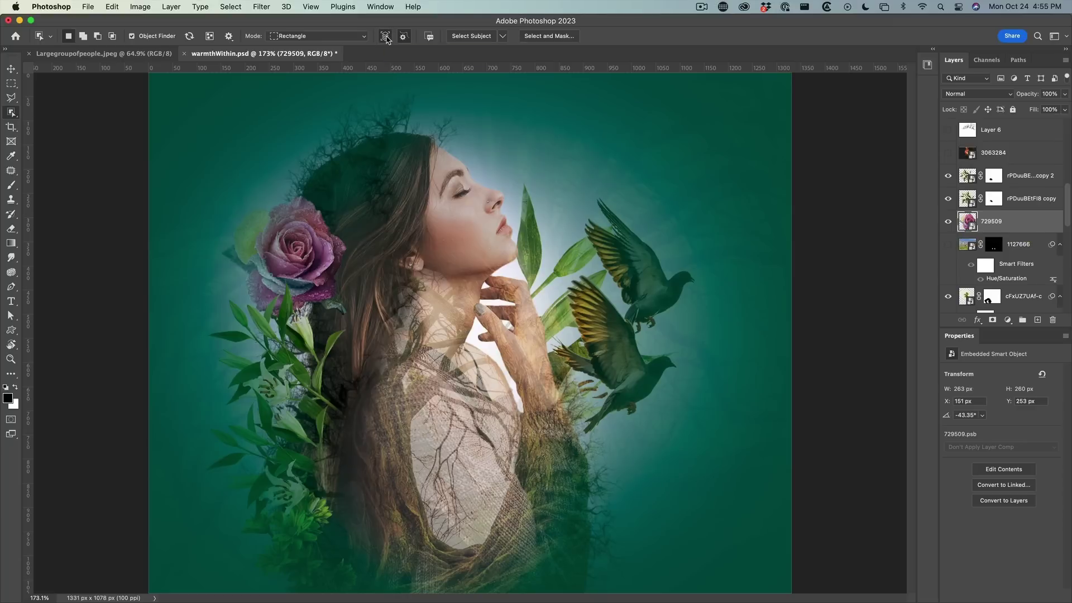
- Box-select the birds, the rose, and the woman in turn, then deselect with Cmd+D
drag(531, 170, 733, 450)
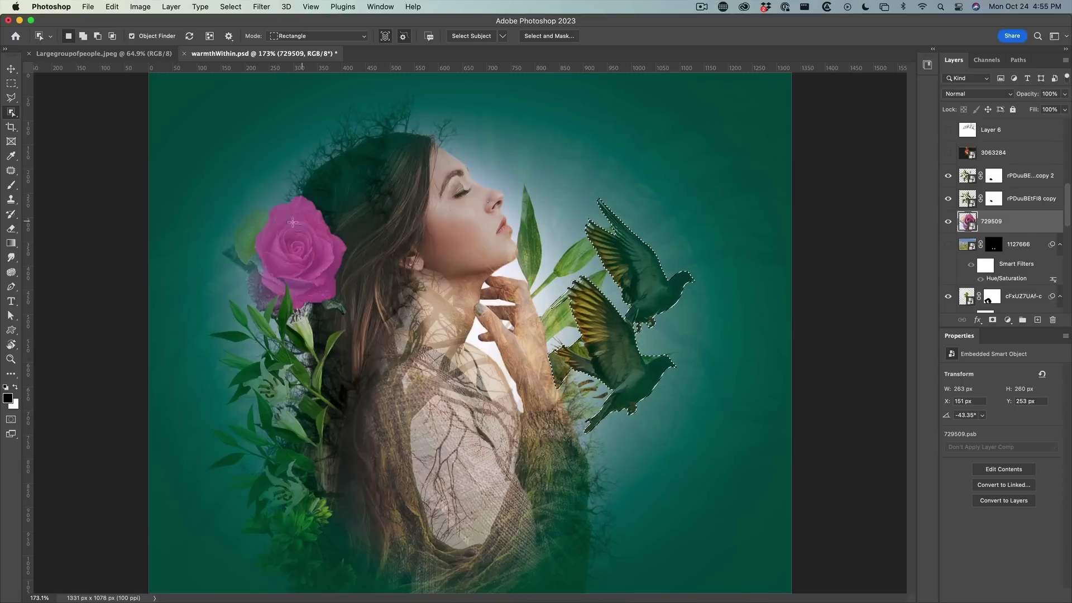
drag(200, 167, 346, 317)
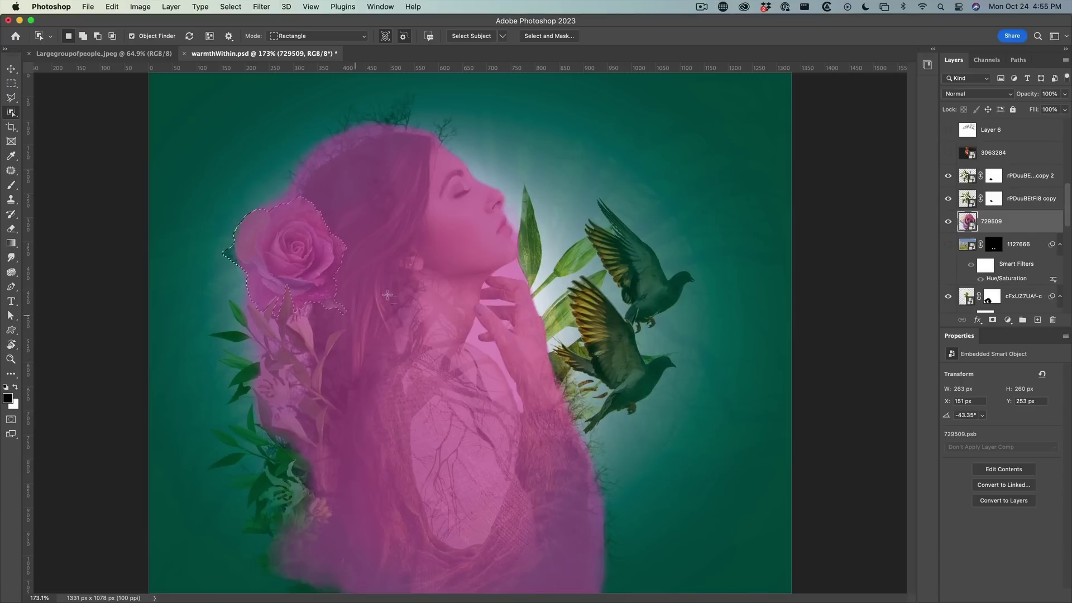
drag(188, 102, 630, 534)
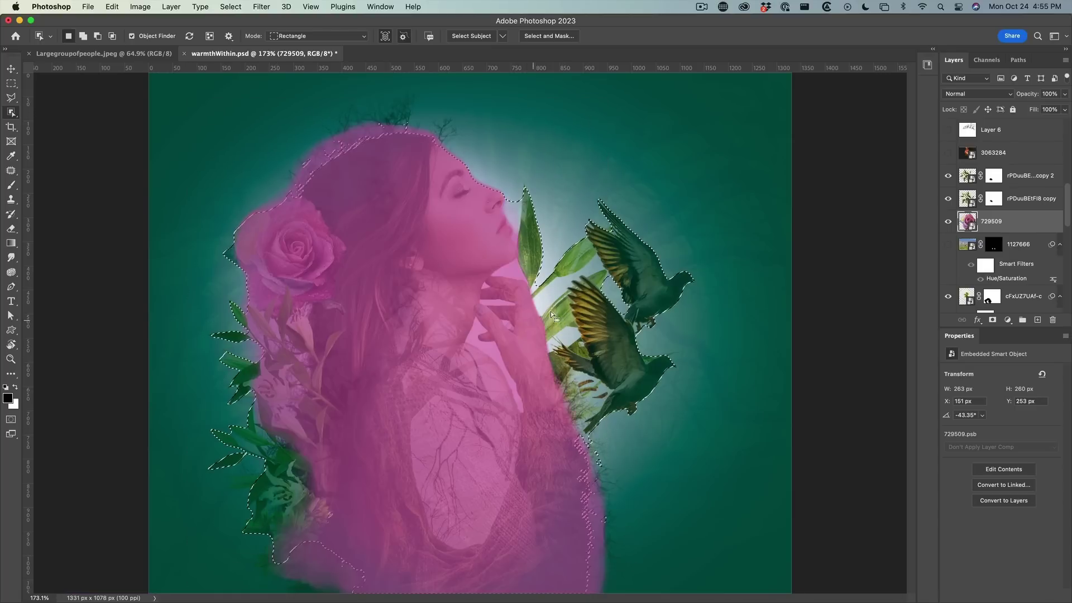
key(super+d)
scroll(1000, 241, up, 1)
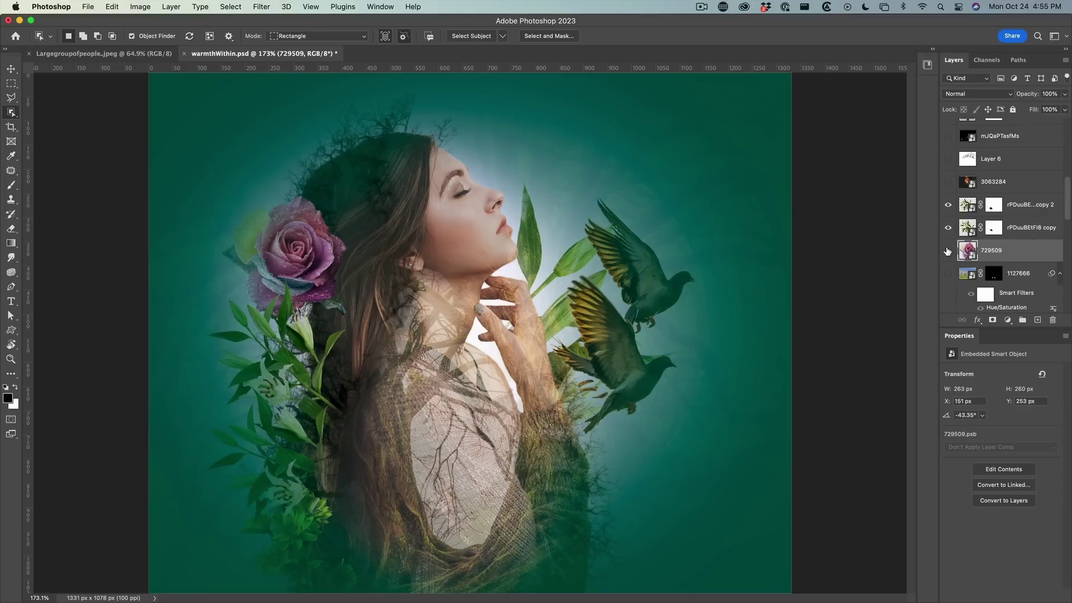
- Hide rose layer 729509, choose Manual Refresh in Object Finder settings, then show the layer again
click(948, 252)
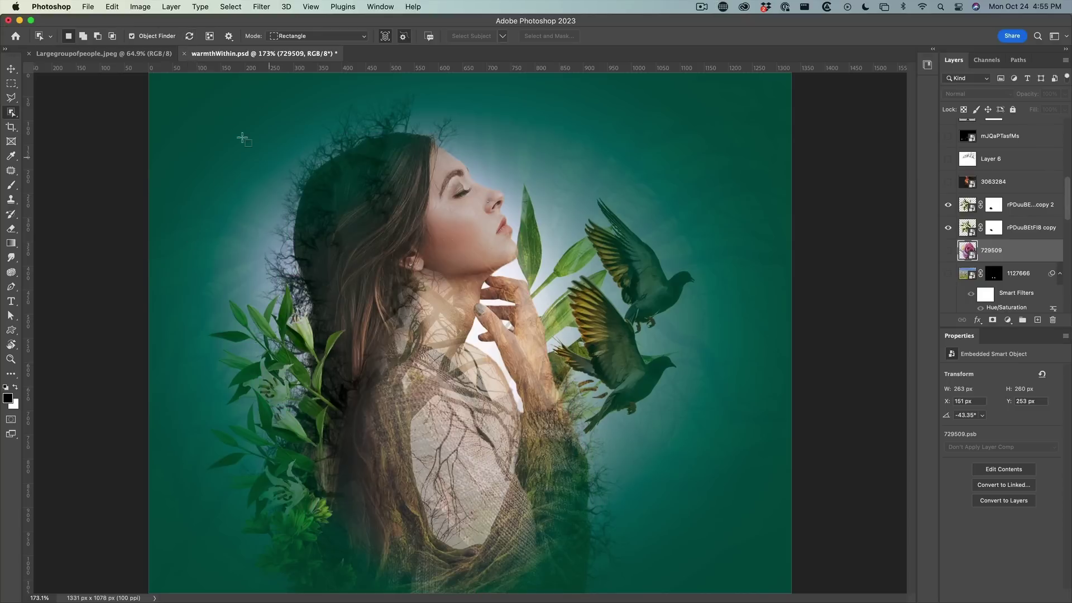
click(229, 36)
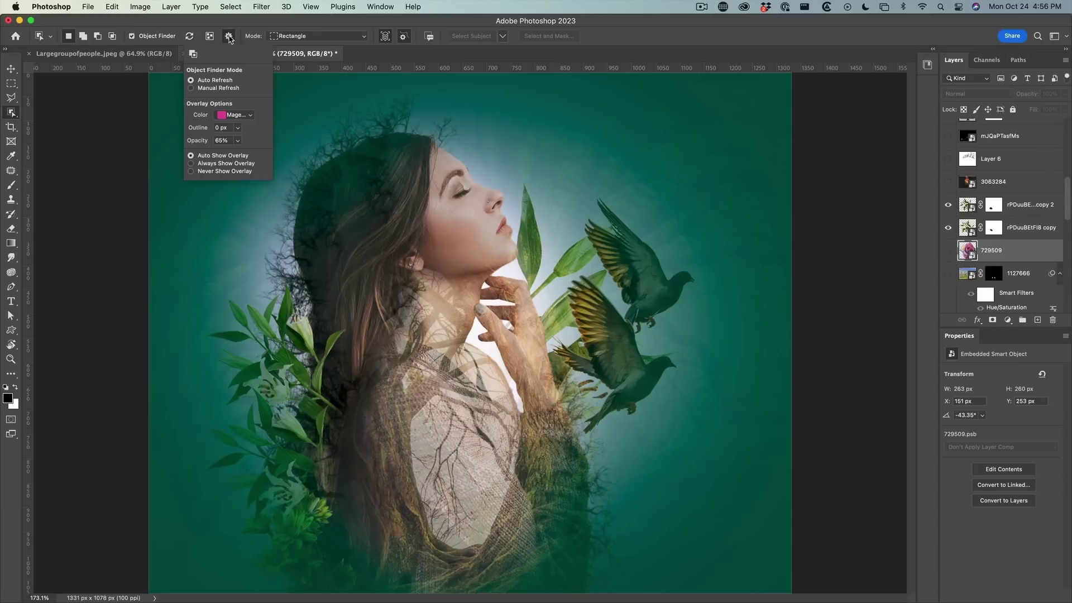
click(192, 89)
click(252, 27)
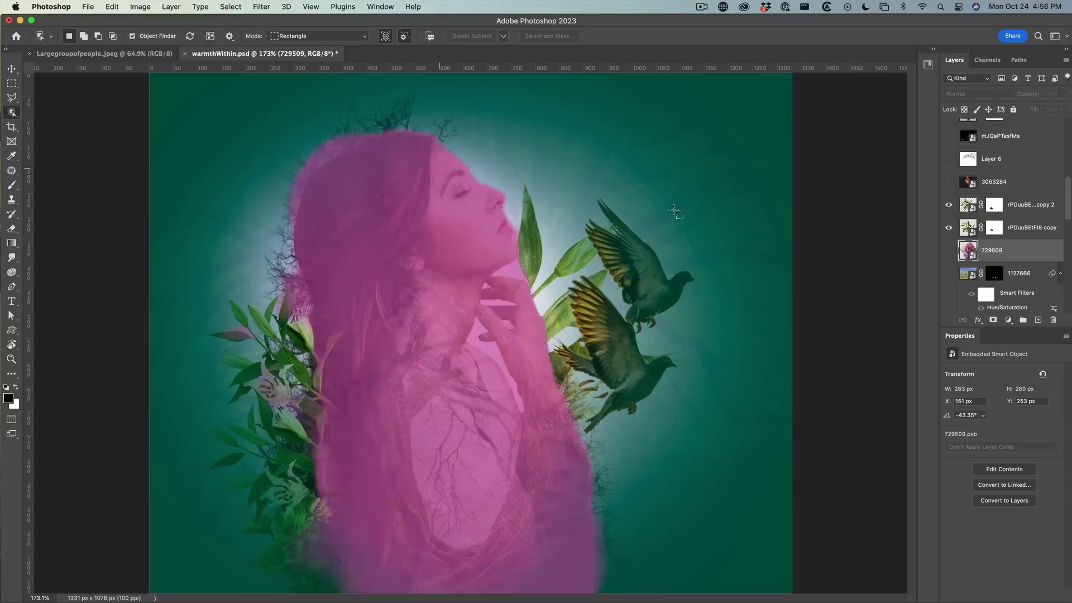
click(950, 251)
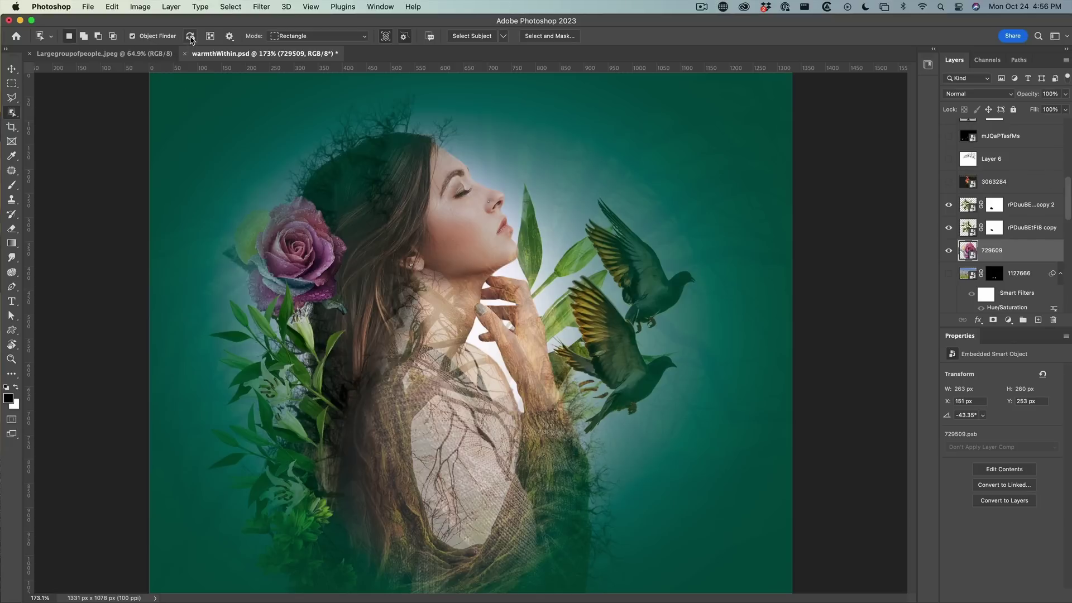
- Show and re-hide green forest Layer 7, then uncheck Object Finder in the options bar
scroll(980, 255, down, 4)
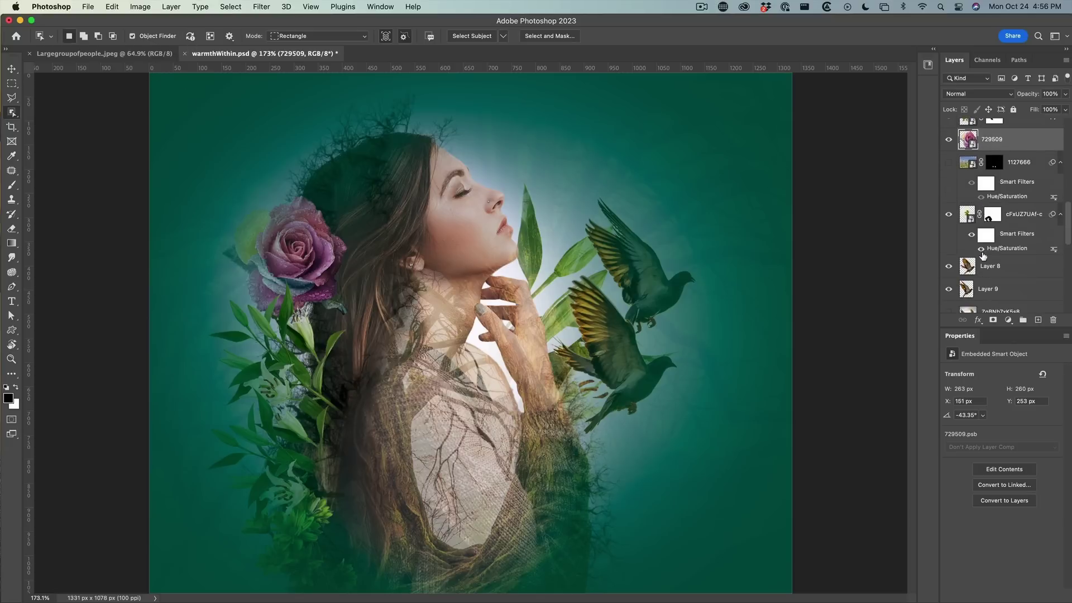
scroll(974, 276, down, 3)
click(949, 248)
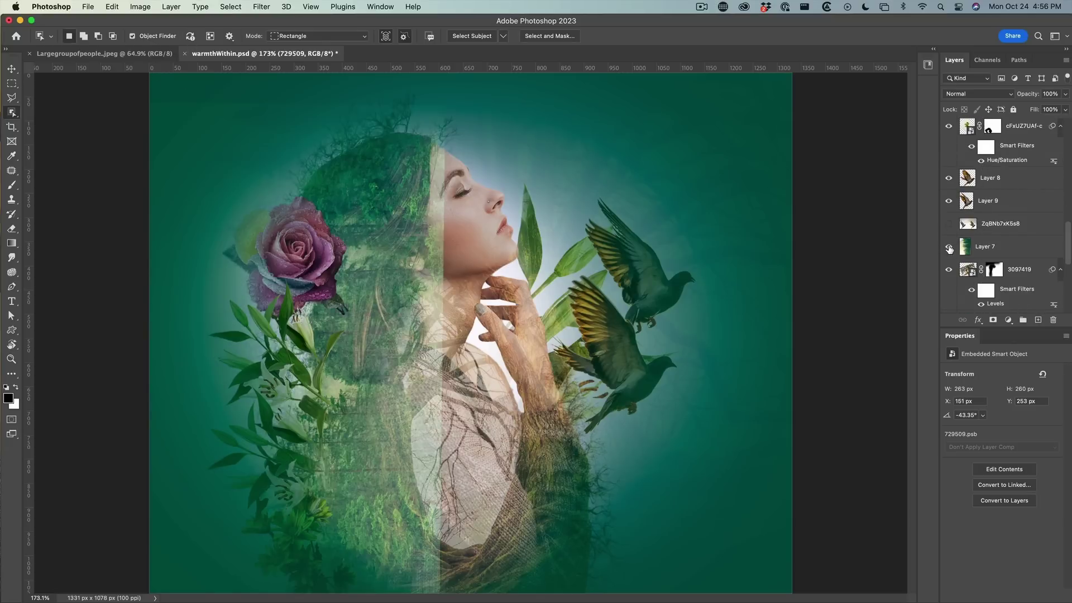
click(949, 247)
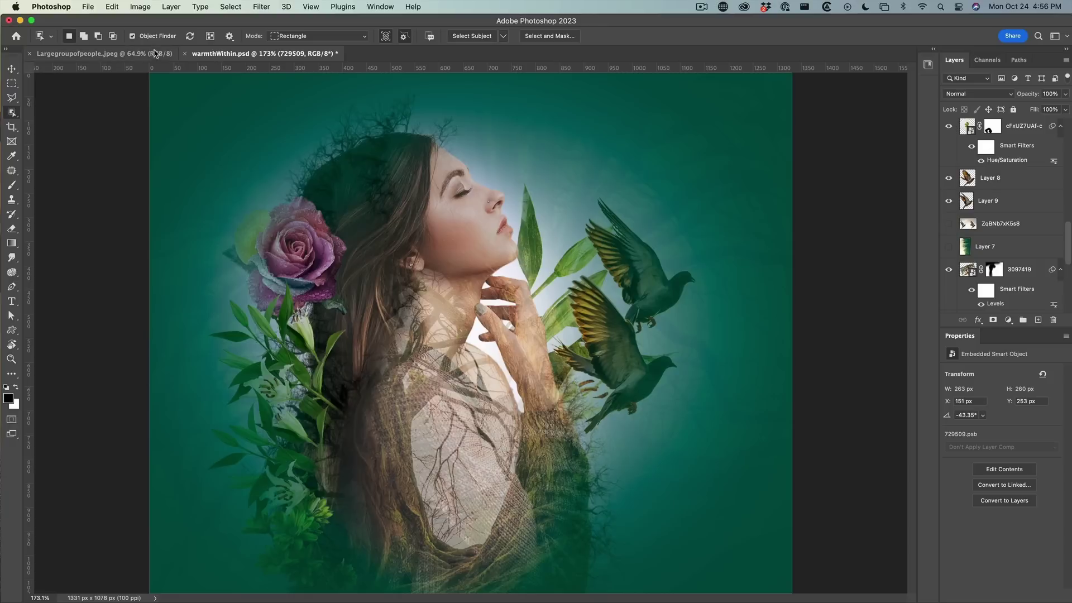
click(132, 35)
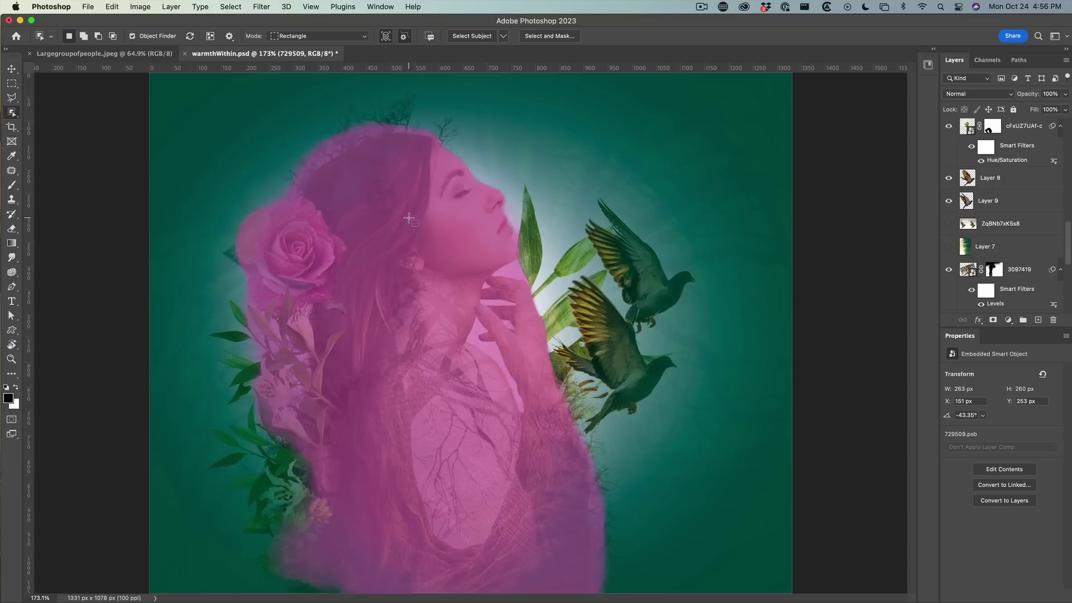
- Pick Yellow from the Overlay Options Color list in the Object Finder settings
click(229, 37)
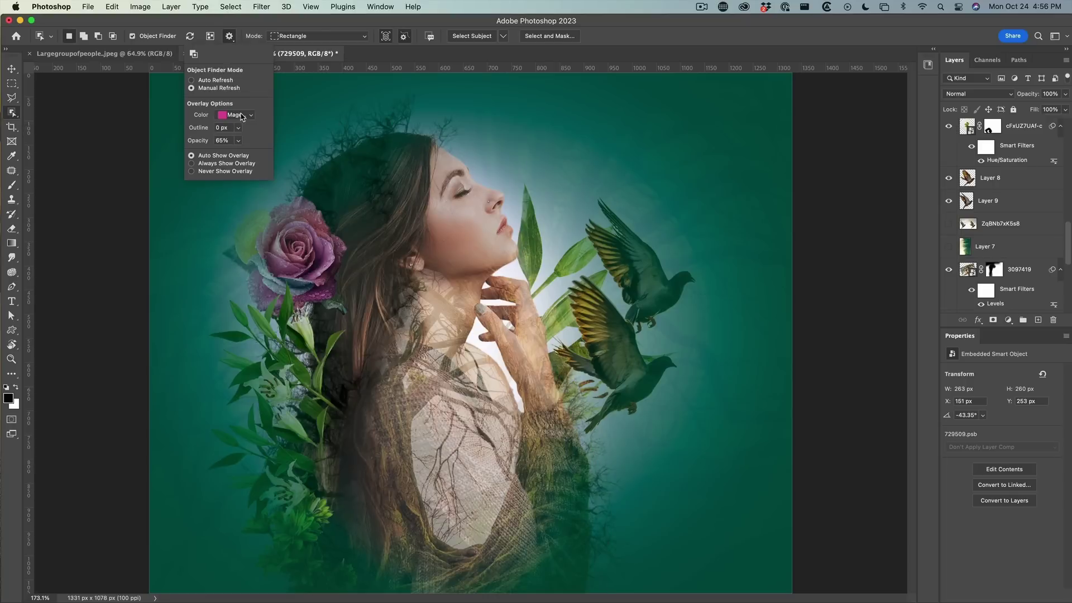
click(243, 115)
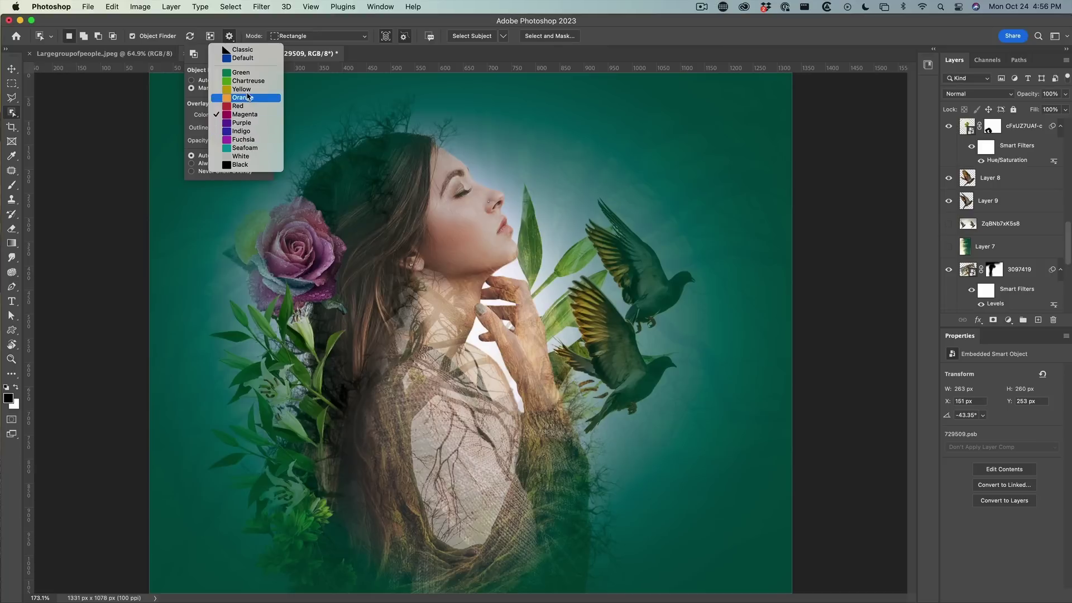
click(249, 90)
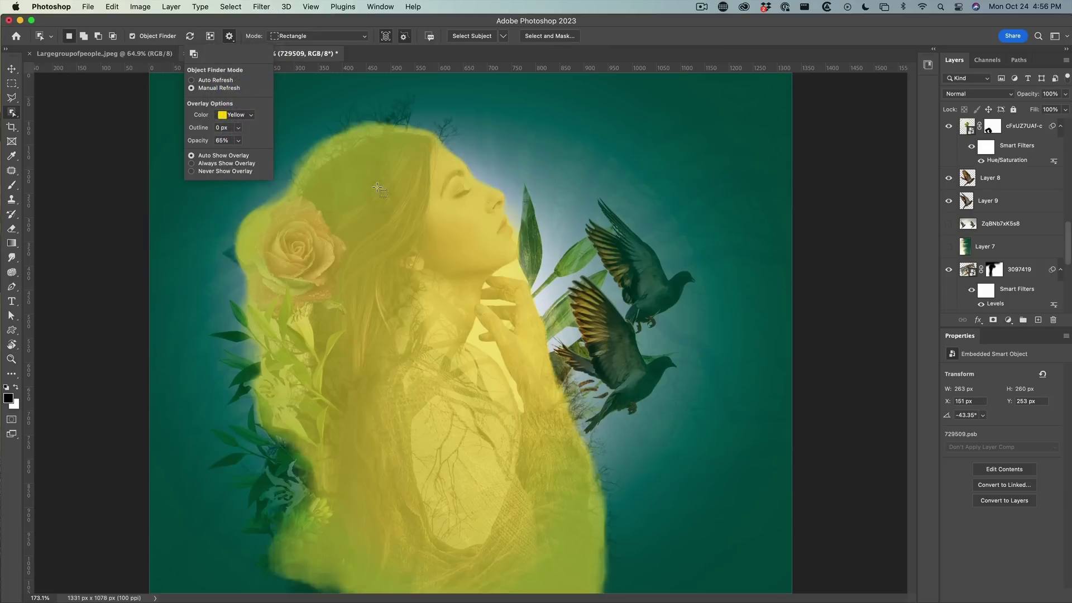